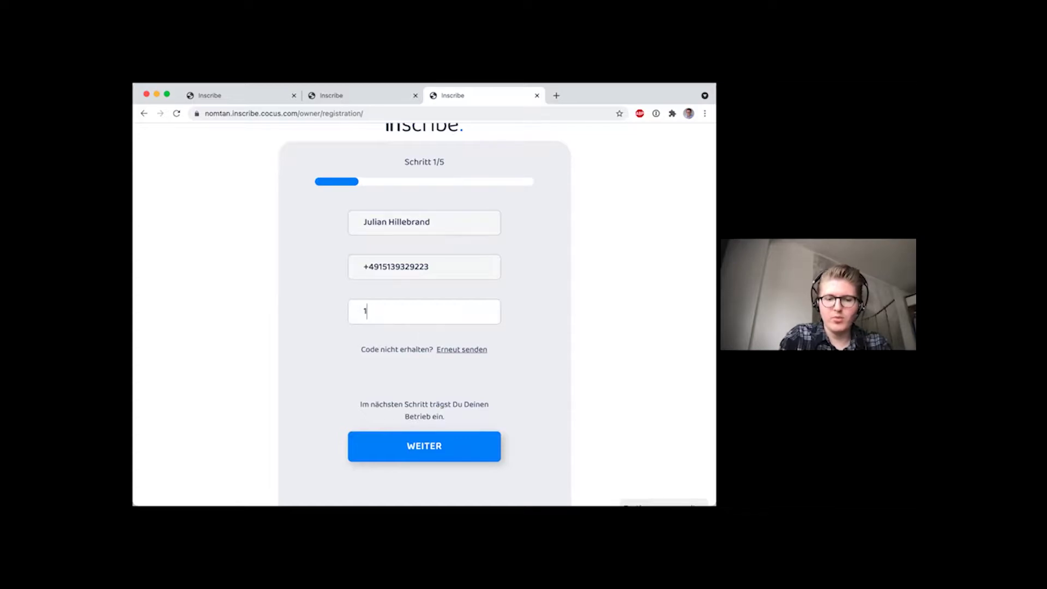
# Step: Continue to the business details and enter the business name Sport Halle with the area Umkleide
pyautogui.click(421, 454)
pyautogui.scroll(-2, 421, 453)
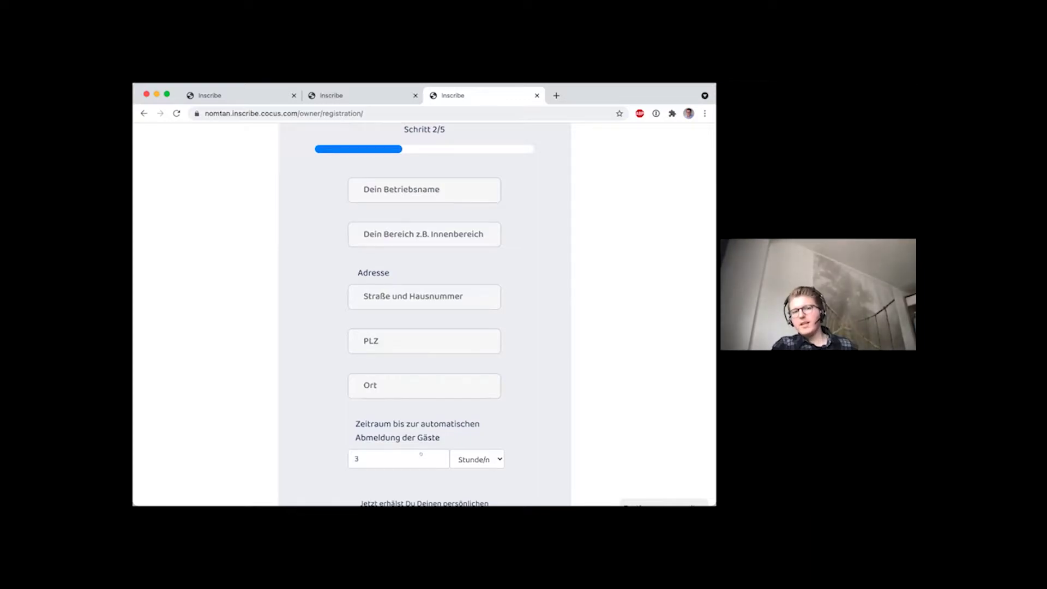
pyautogui.scroll(2, 421, 454)
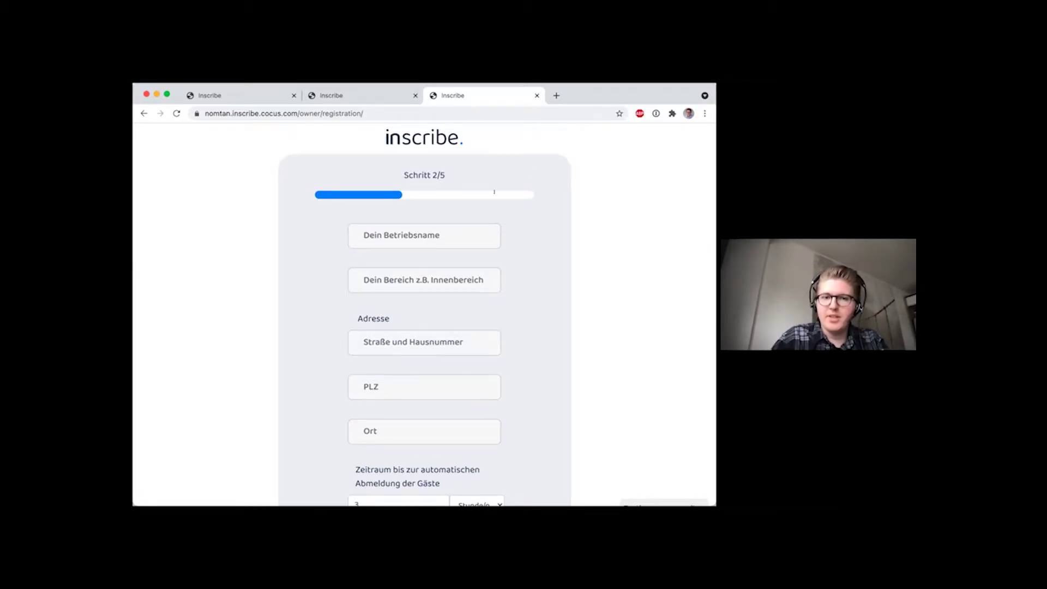
pyautogui.click(439, 235)
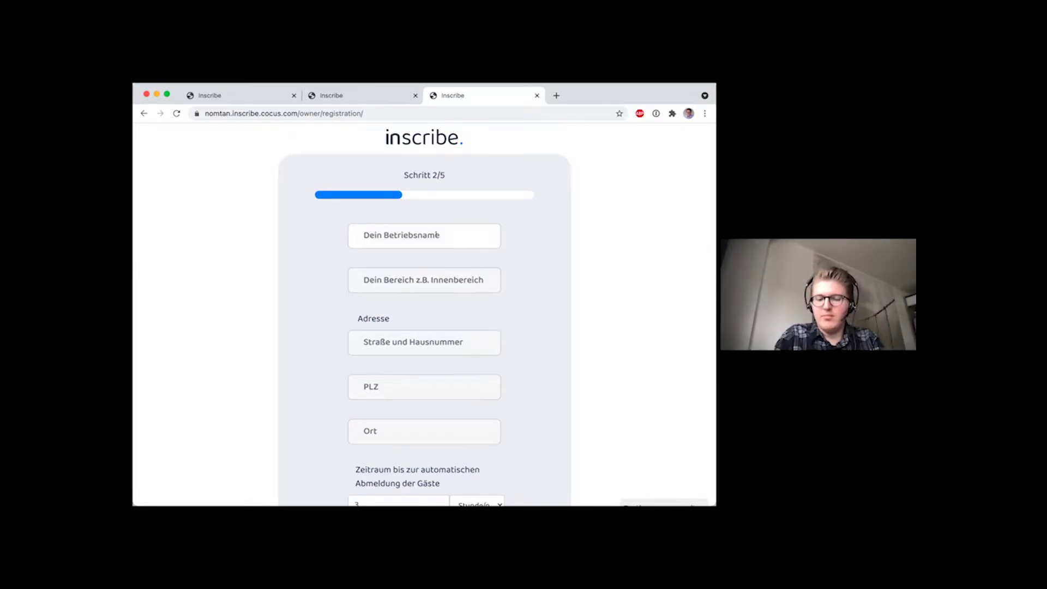
pyautogui.write('Halle')
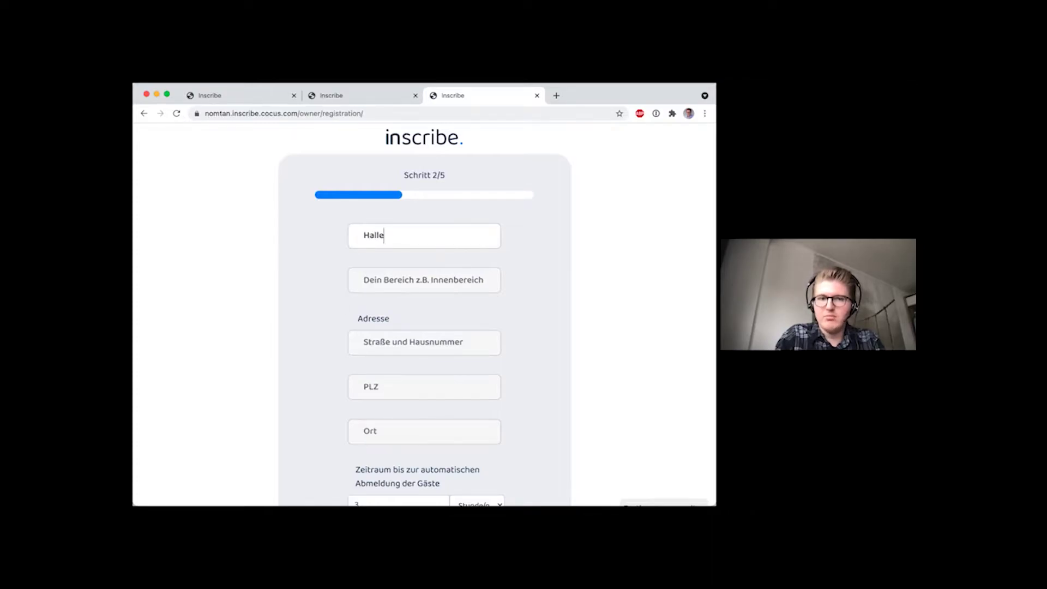
pyautogui.write('Sport')
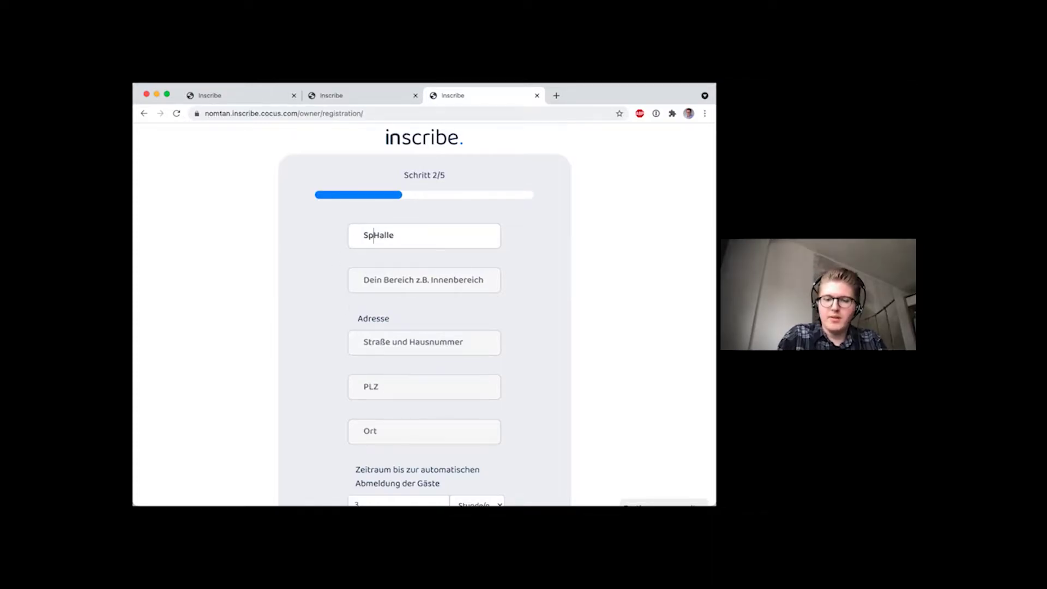
pyautogui.click(380, 264)
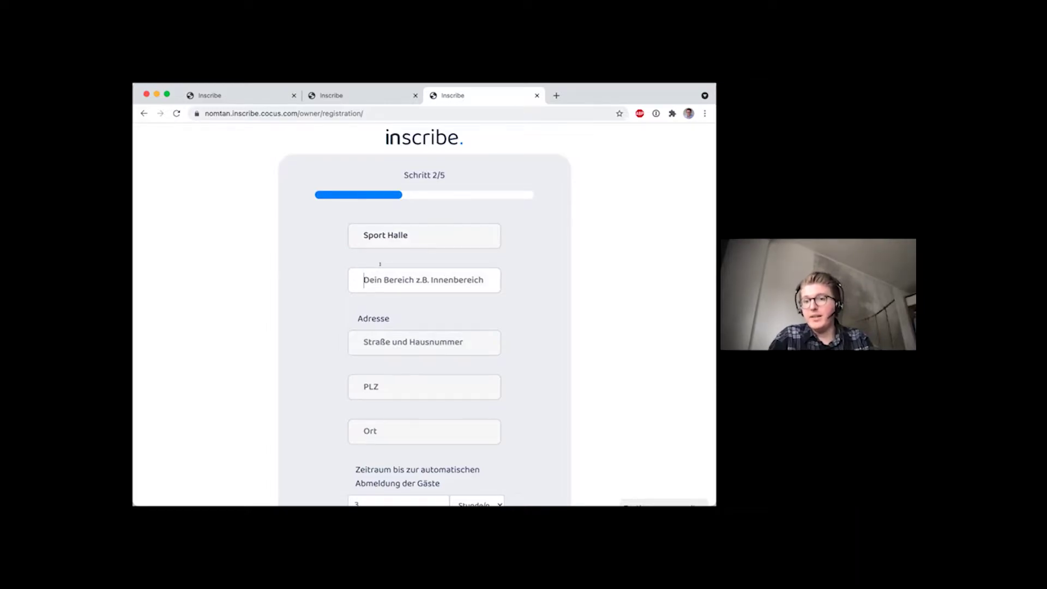
pyautogui.write('Umkleide')
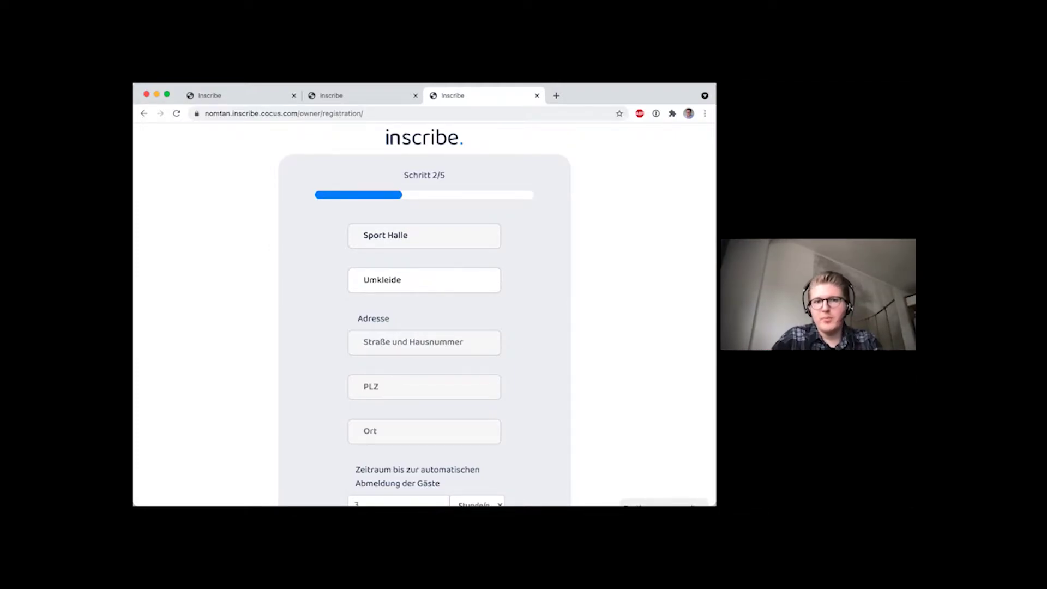
# Step: Fill in the business address with its street and house number, postal code and city
pyautogui.scroll(-1, 419, 232)
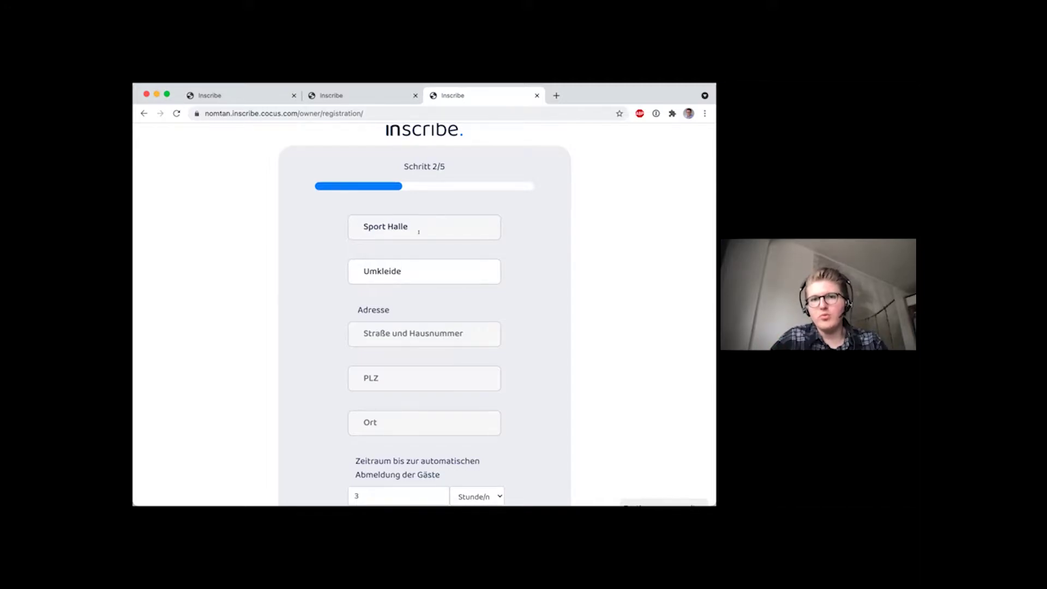
pyautogui.scroll(-2, 418, 232)
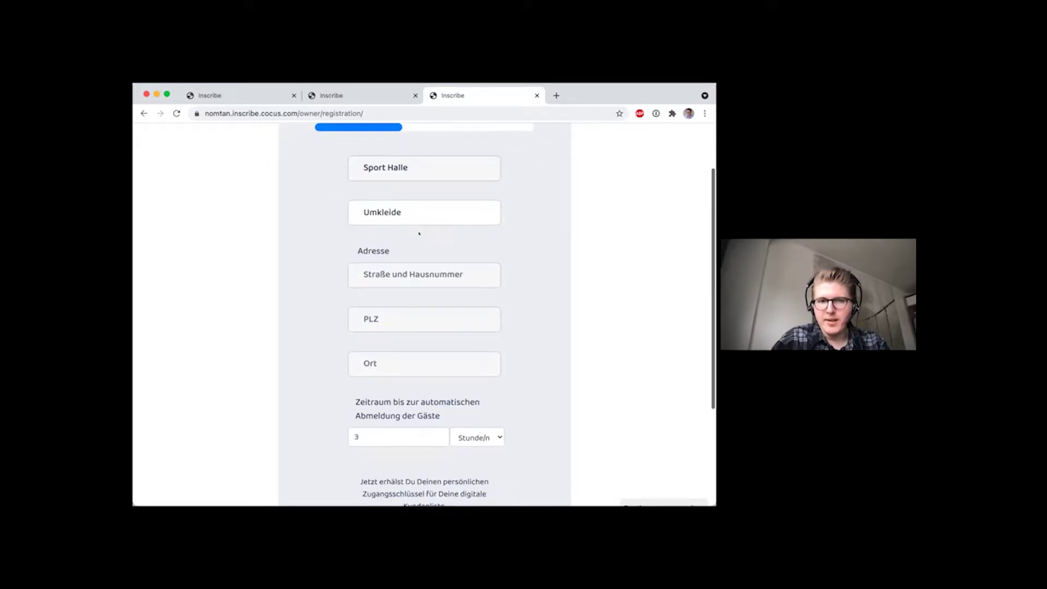
pyautogui.click(404, 267)
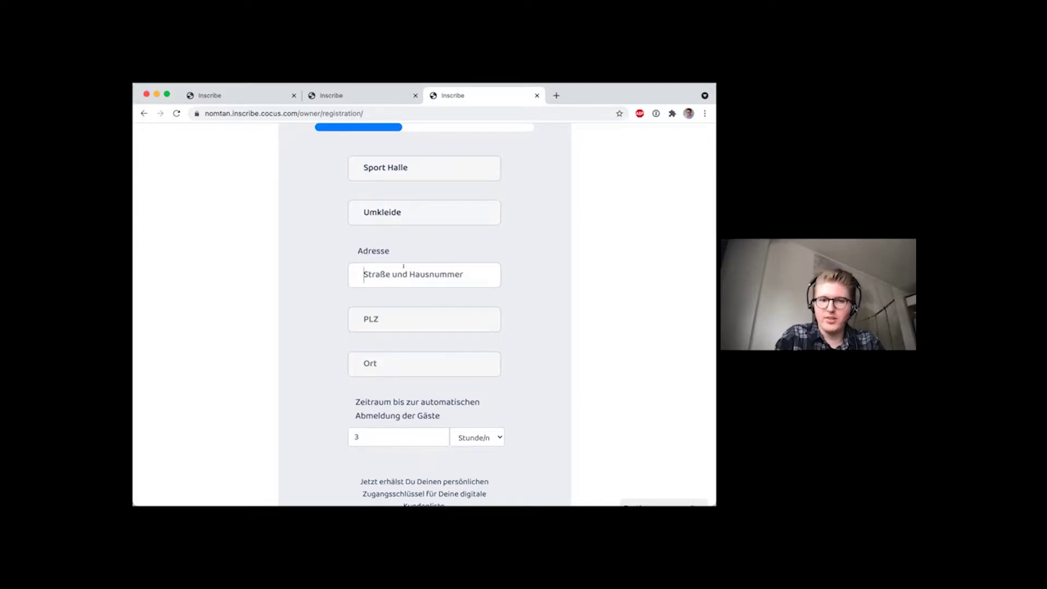
pyautogui.write('Teststraße ')
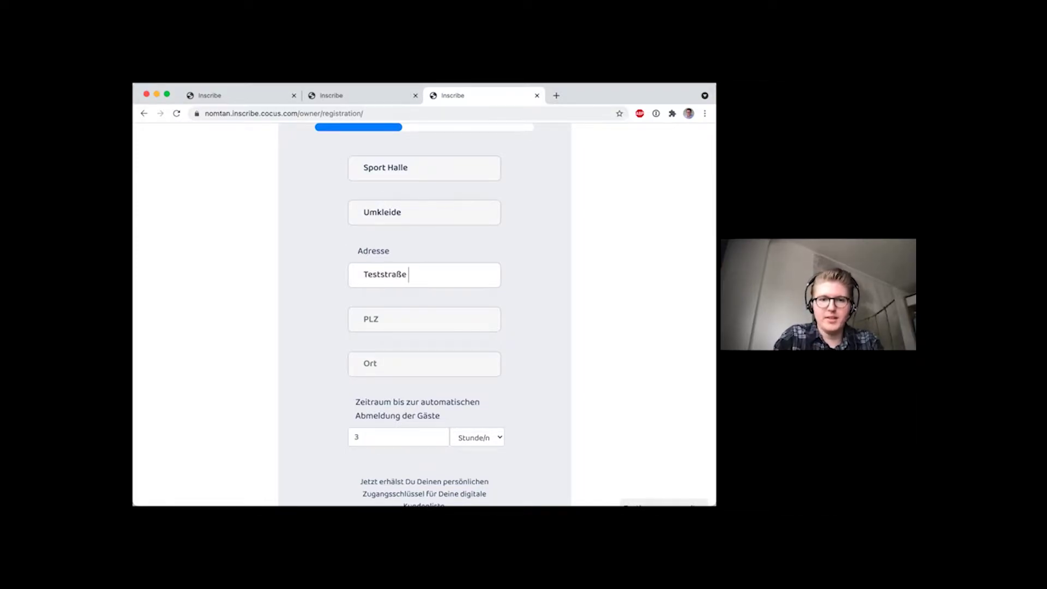
pyautogui.write('1')
pyautogui.click(374, 319)
pyautogui.write('12345')
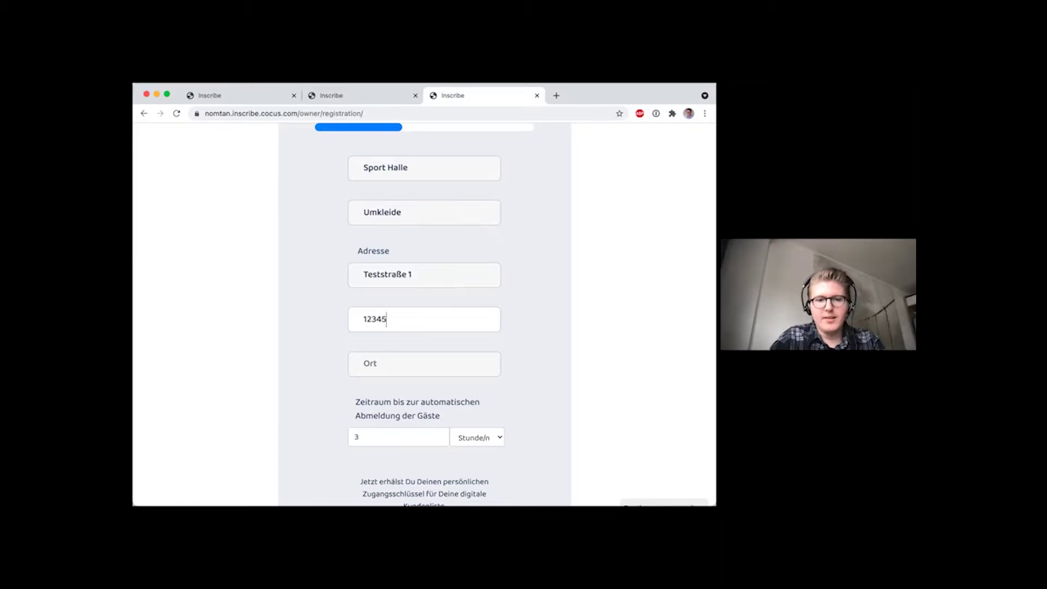
pyautogui.click(396, 355)
pyautogui.write('Düssle')
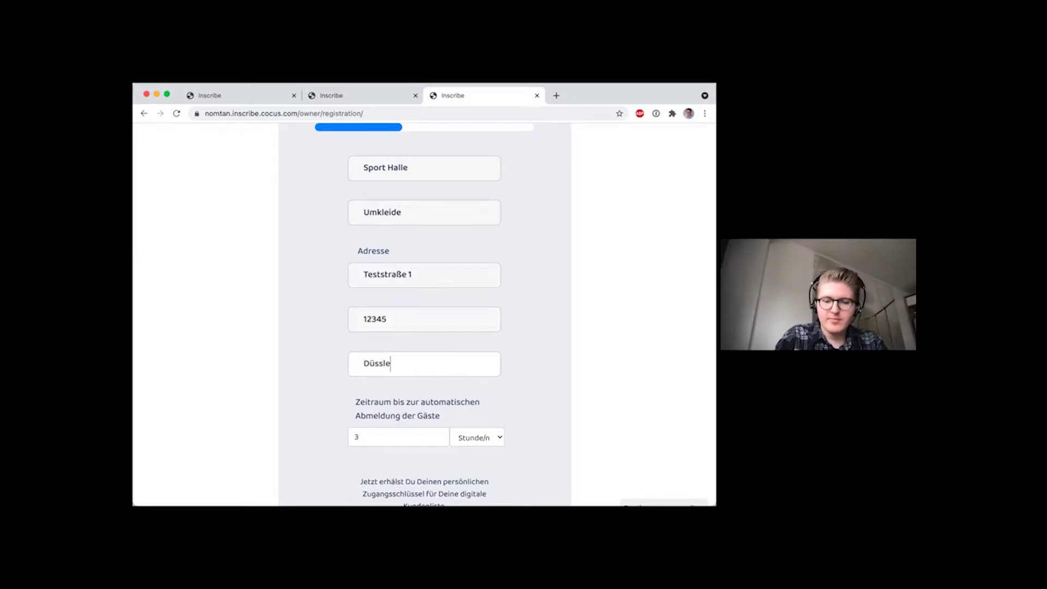
pyautogui.press('BackSpace')
pyautogui.press('BackSpace')
pyautogui.write('eldorf')
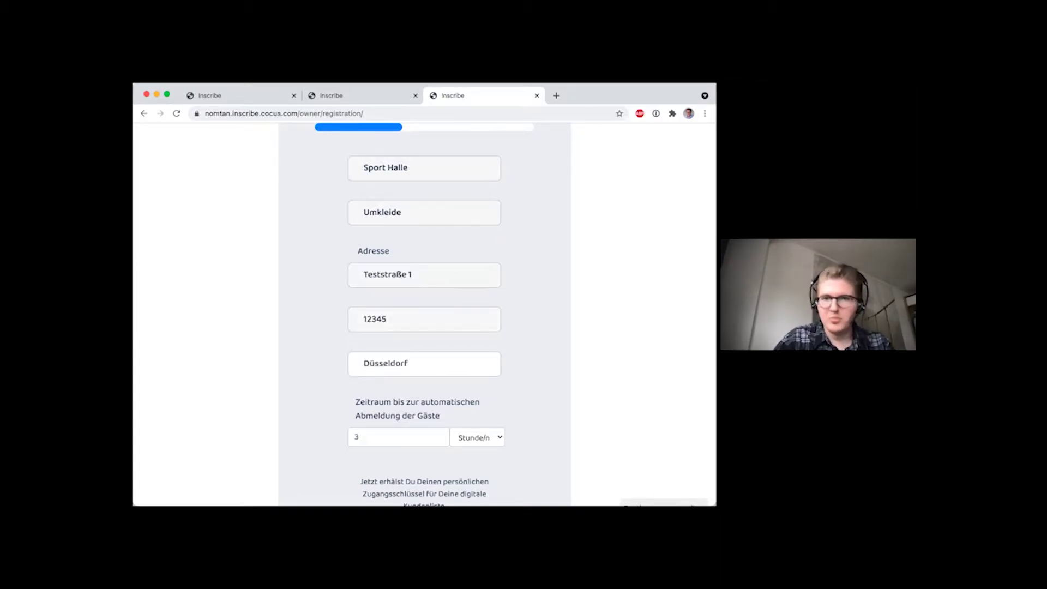
pyautogui.click(536, 346)
# Step: Set the period for automatic guest sign-out to 1 Tag/e and submit the business details
pyautogui.scroll(-3, 535, 345)
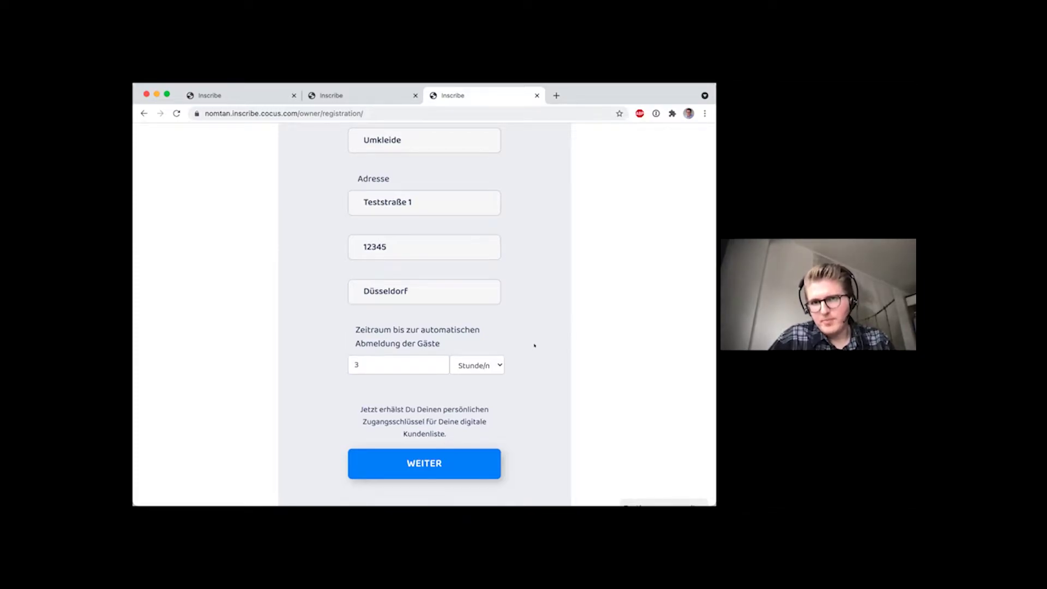
pyautogui.scroll(3, 534, 346)
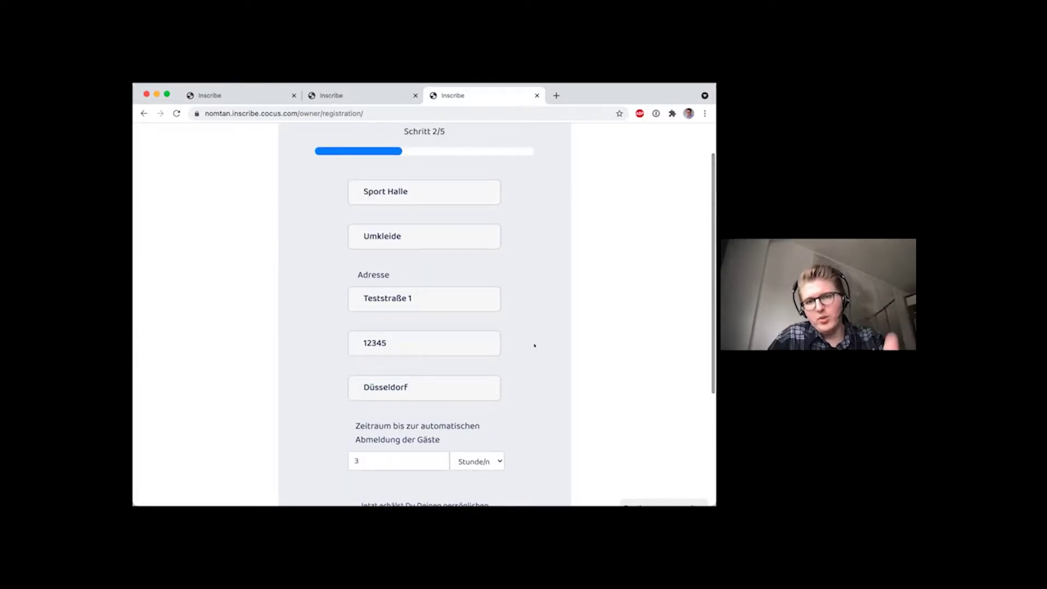
pyautogui.scroll(-2, 535, 346)
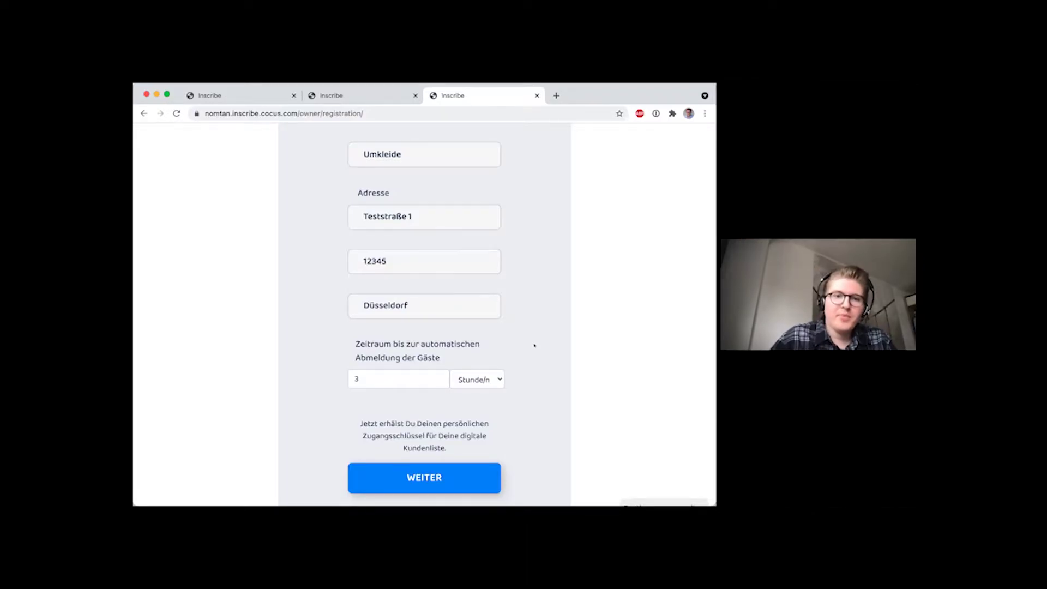
pyautogui.scroll(3, 535, 346)
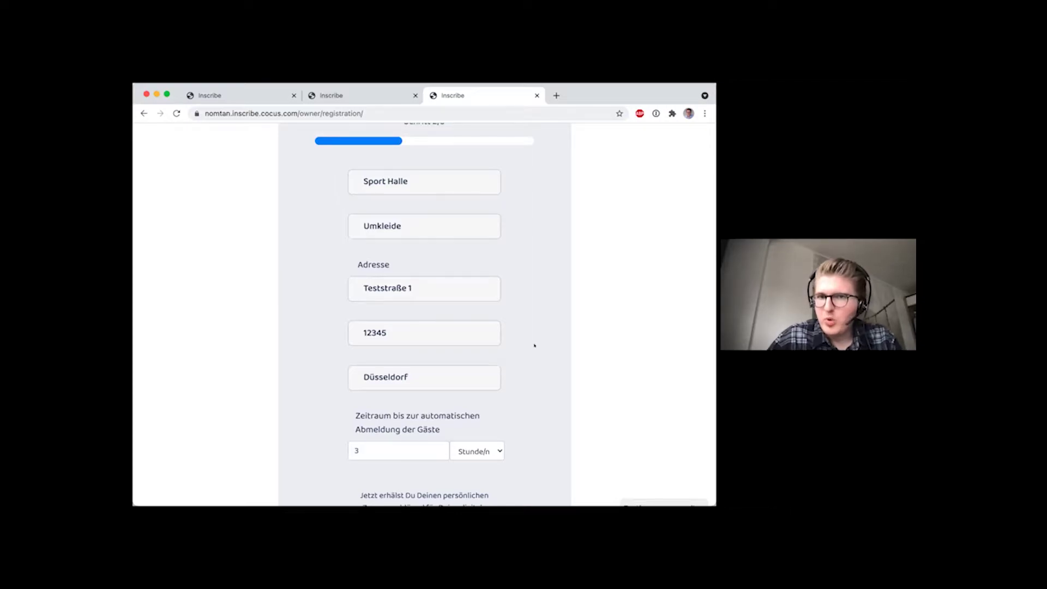
pyautogui.scroll(-3, 534, 345)
pyautogui.click(473, 359)
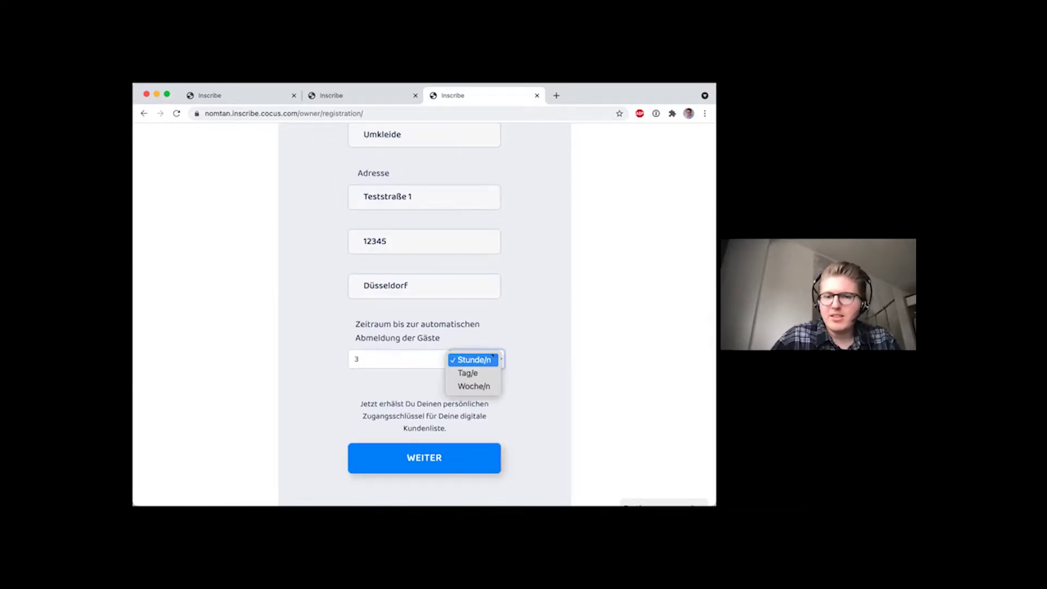
pyautogui.click(476, 373)
pyautogui.click(412, 345)
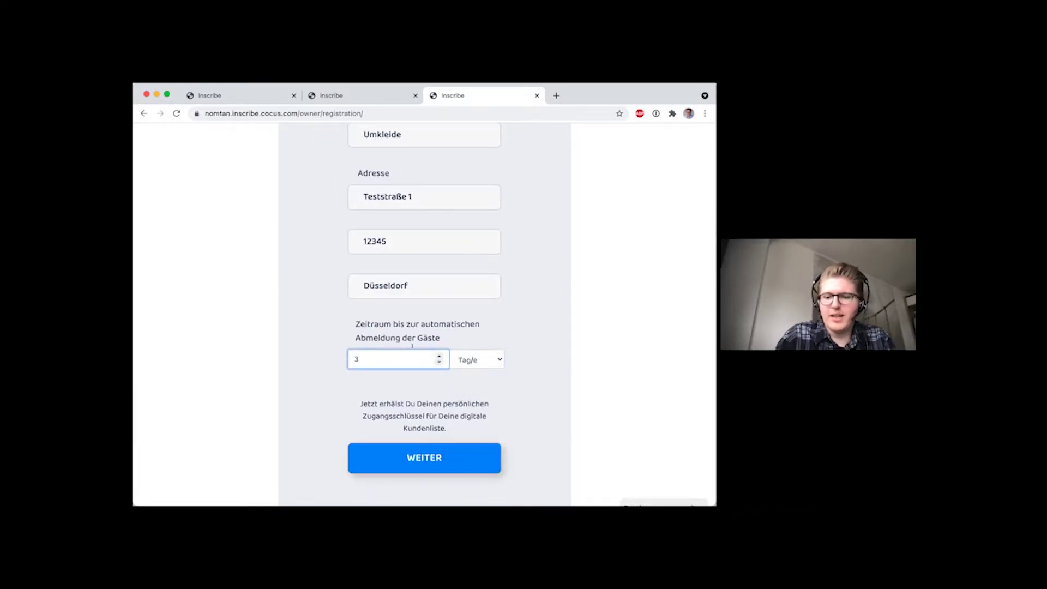
pyautogui.click(517, 315)
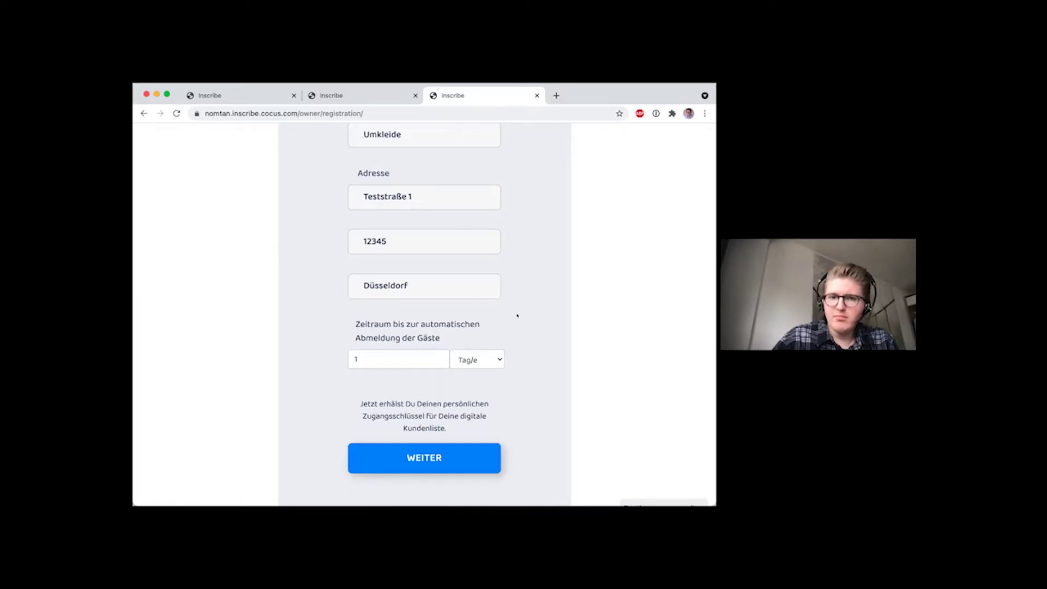
pyautogui.click(499, 359)
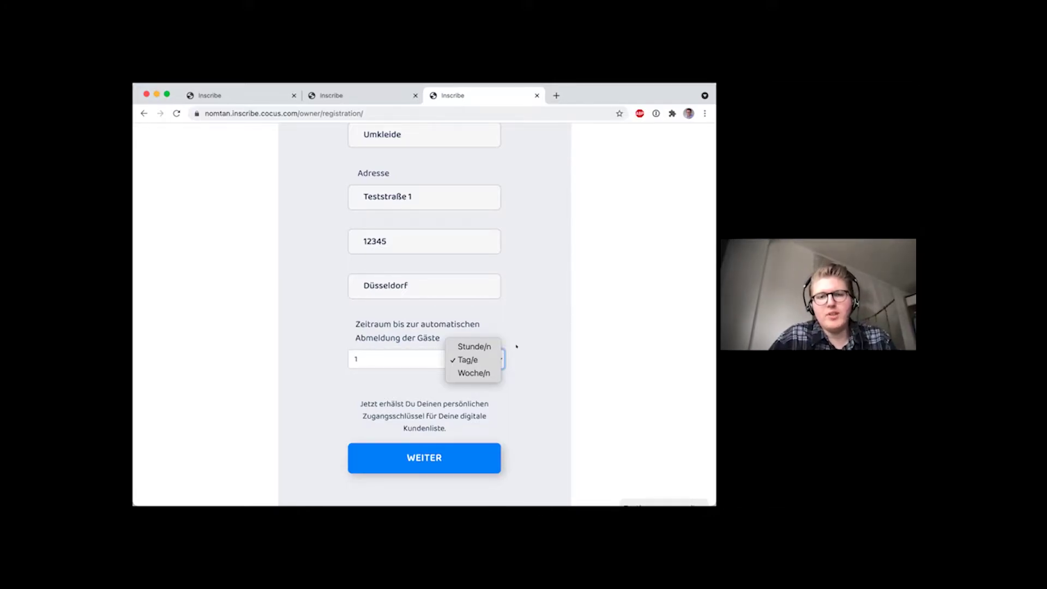
pyautogui.click(516, 346)
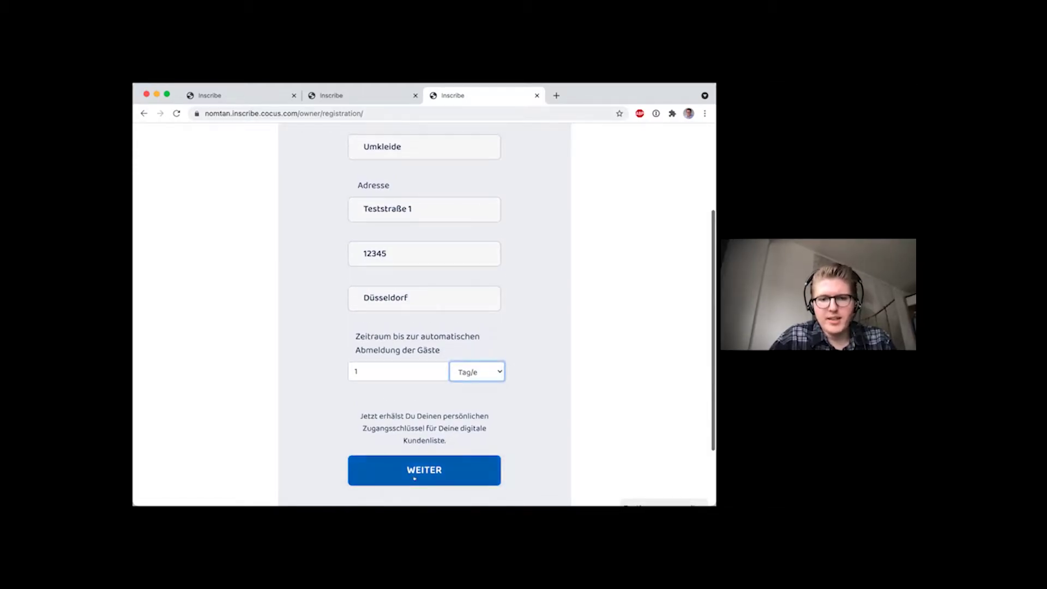
pyautogui.click(416, 478)
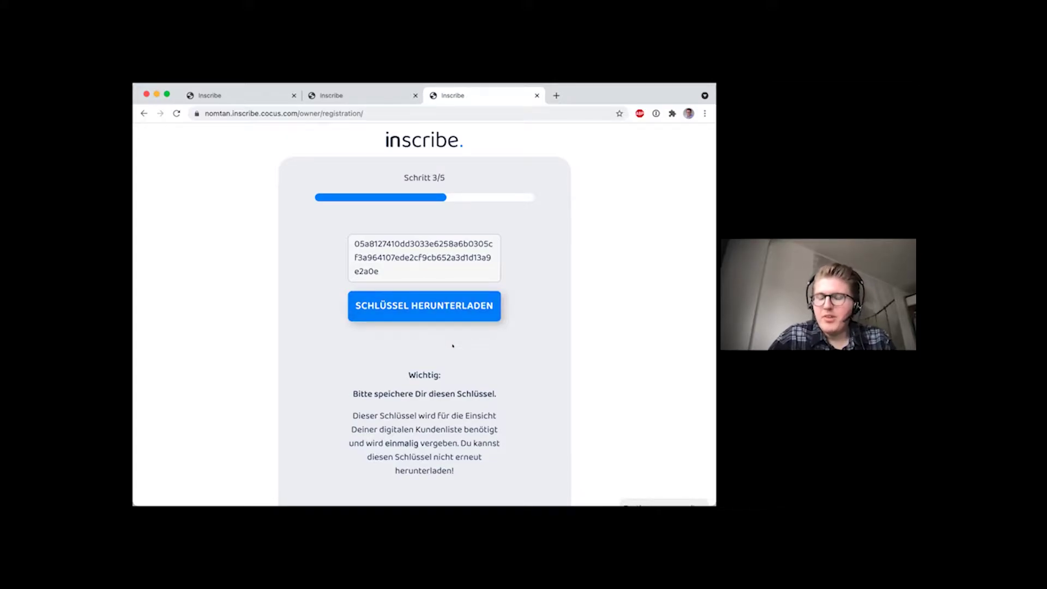
# Step: Download the secret key as a text file and continue to the key verification
pyautogui.scroll(-1, 453, 346)
pyautogui.click(440, 266)
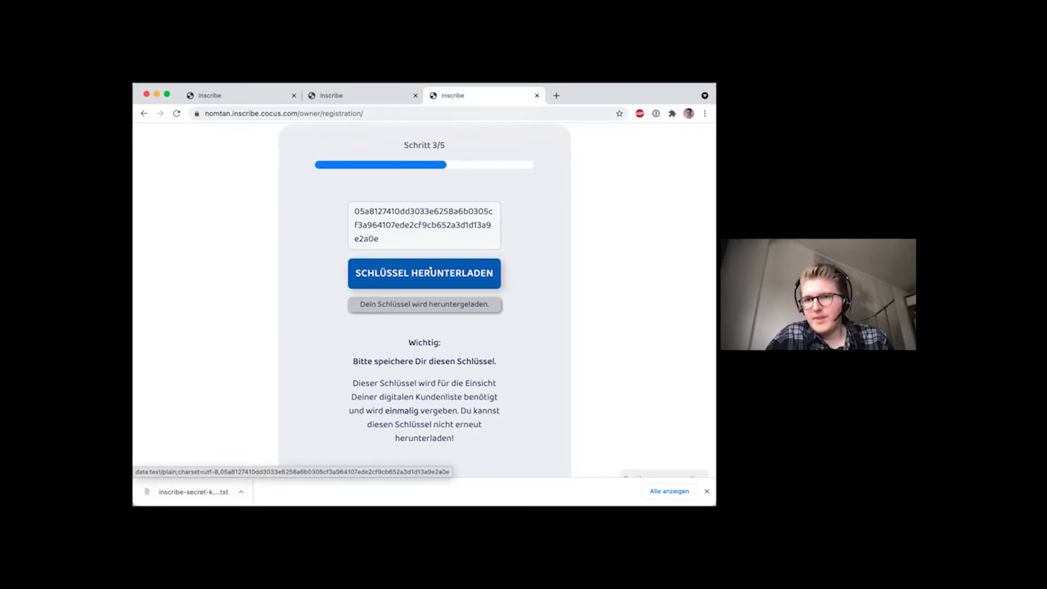
pyautogui.scroll(-2, 431, 271)
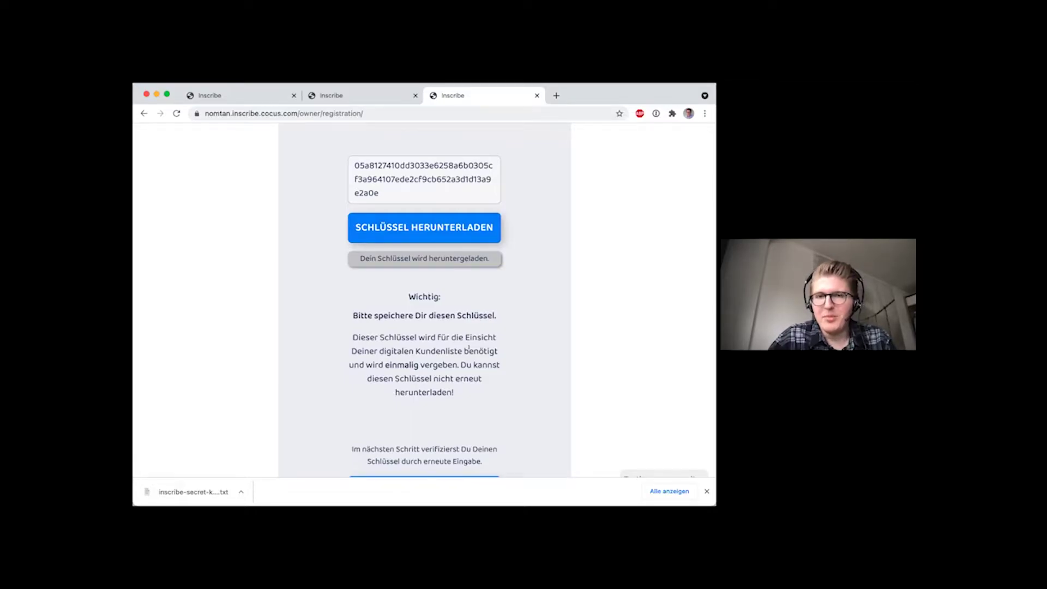
pyautogui.scroll(-1, 469, 348)
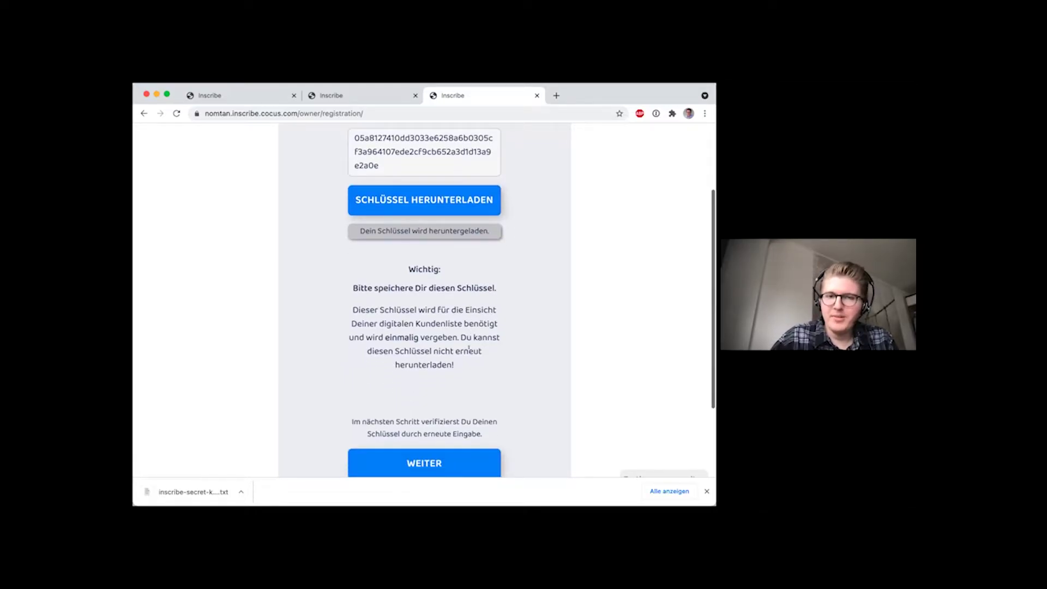
pyautogui.click(422, 455)
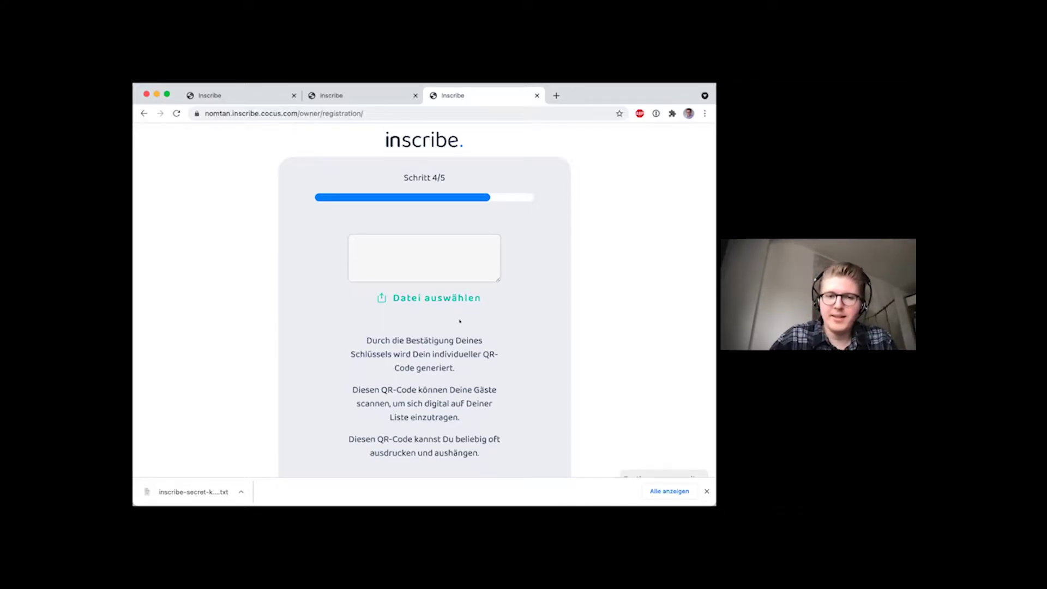
# Step: Load the downloaded secret key file into the key field and generate the QR code
pyautogui.click(435, 298)
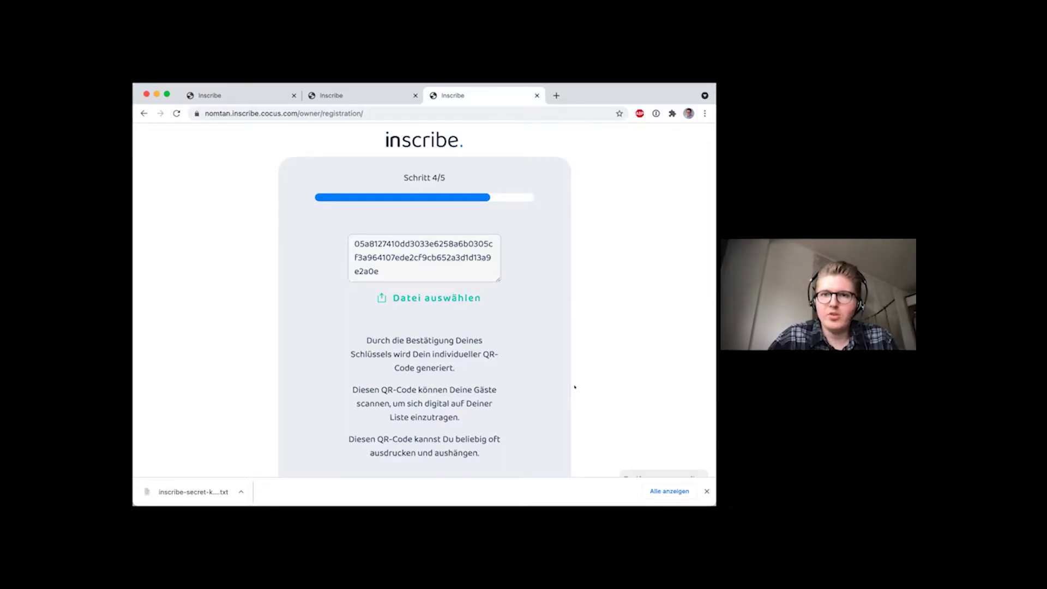
pyautogui.scroll(-4, 574, 387)
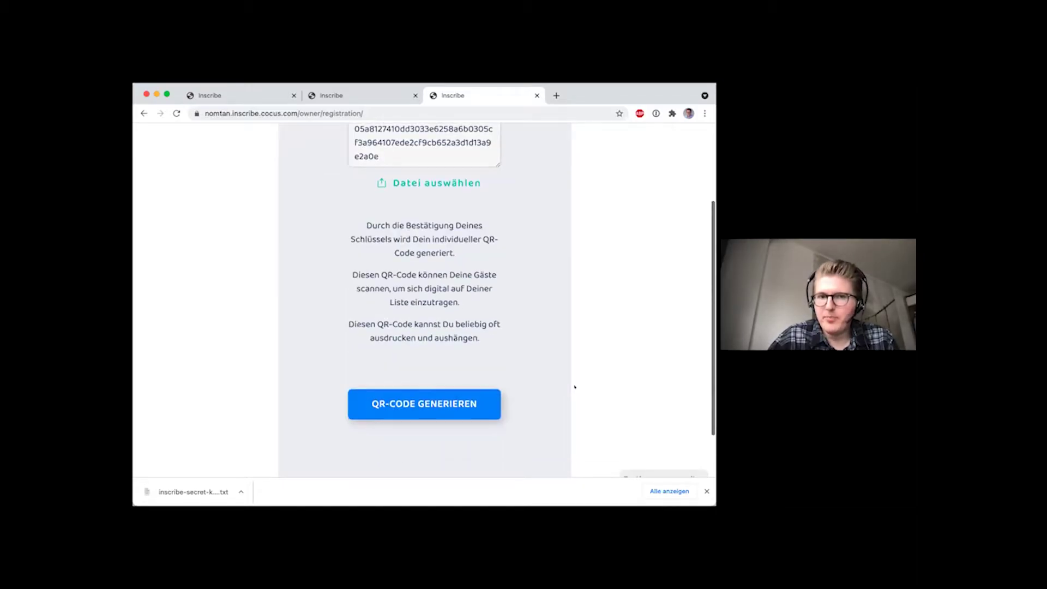
pyautogui.click(406, 403)
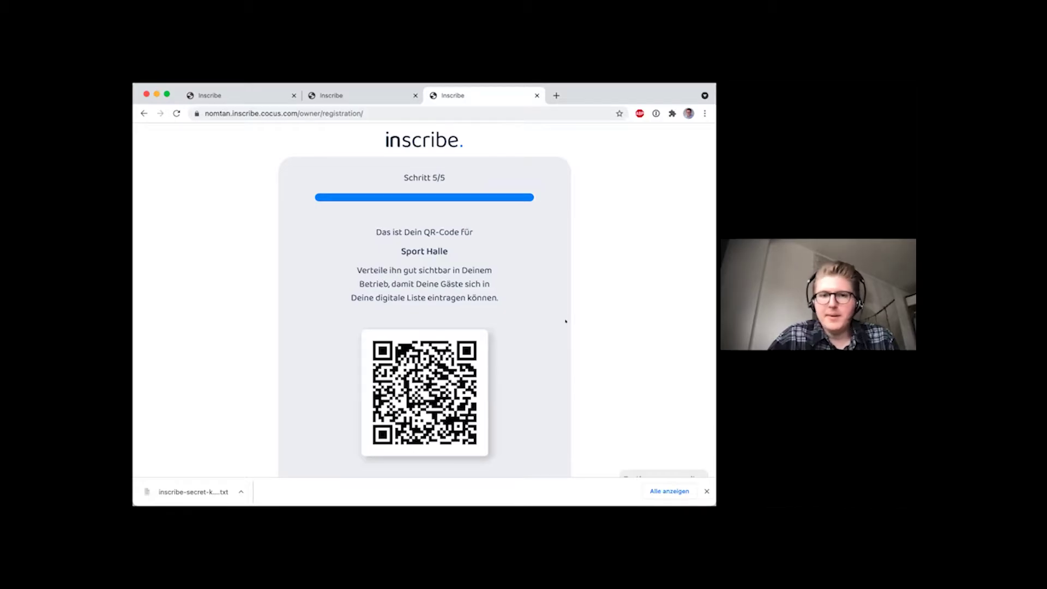
# Step: Download the QR code image for Sport Halle and finish the business registration
pyautogui.scroll(-5, 566, 321)
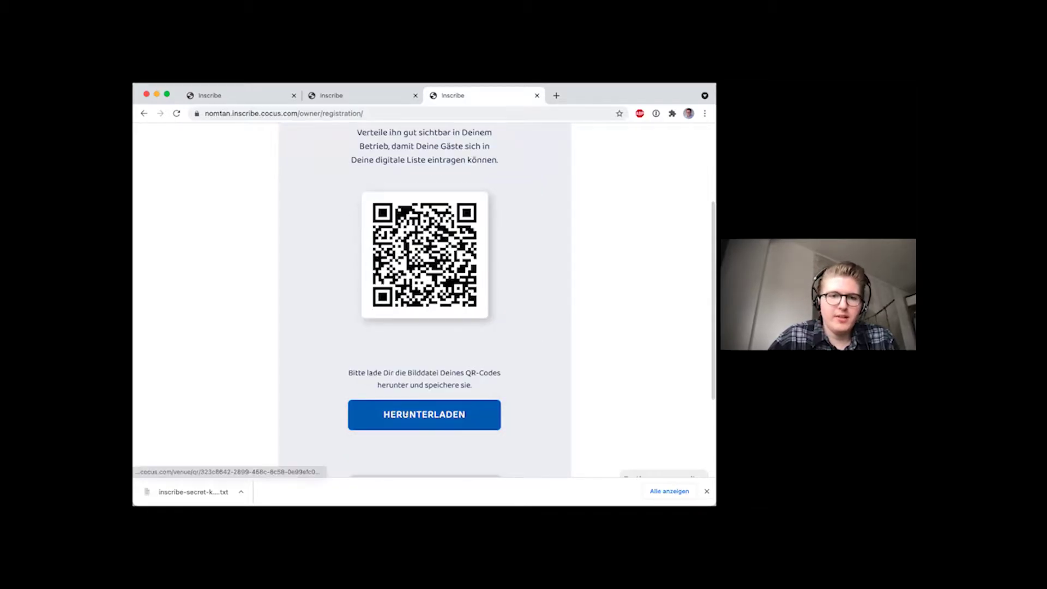
pyautogui.scroll(-2, 535, 323)
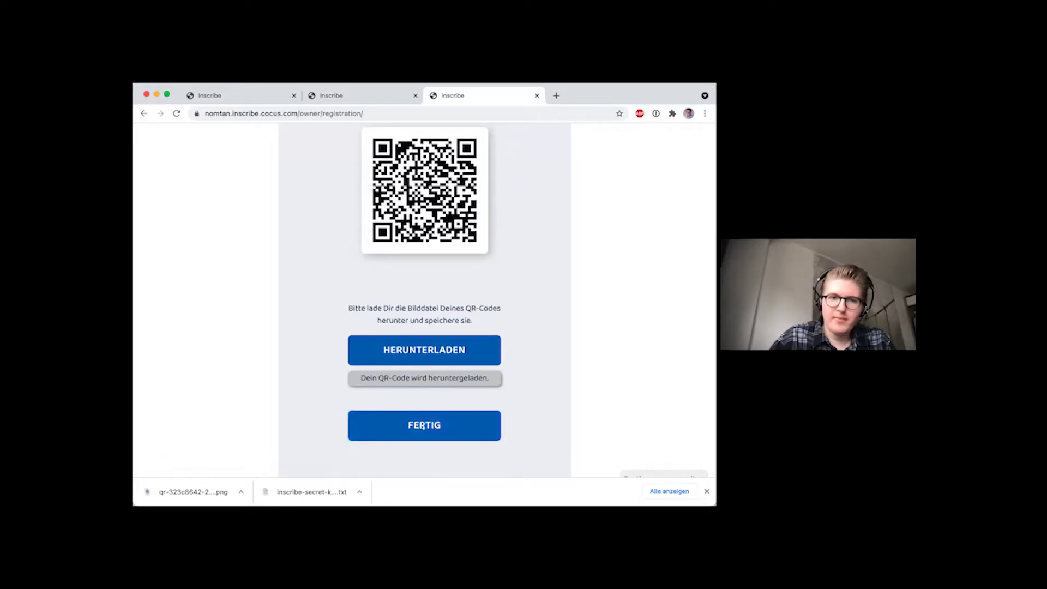
pyautogui.click(423, 427)
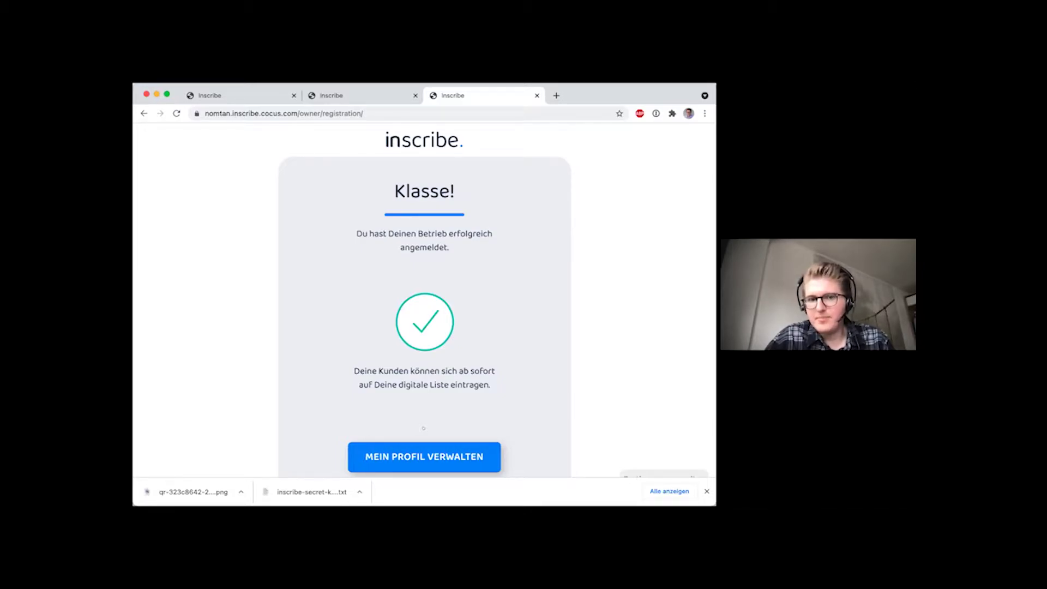
# Step: Go back to the Sportbund Rheinland welcome page, close the downloads bar and view the registration and login options
pyautogui.click(257, 95)
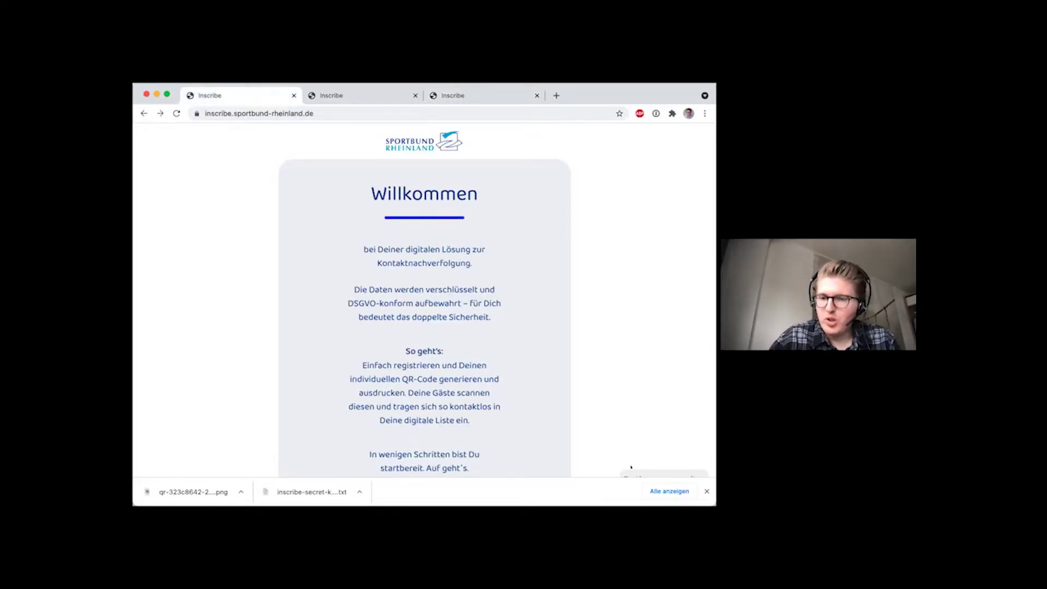
pyautogui.click(707, 492)
pyautogui.scroll(-3, 526, 403)
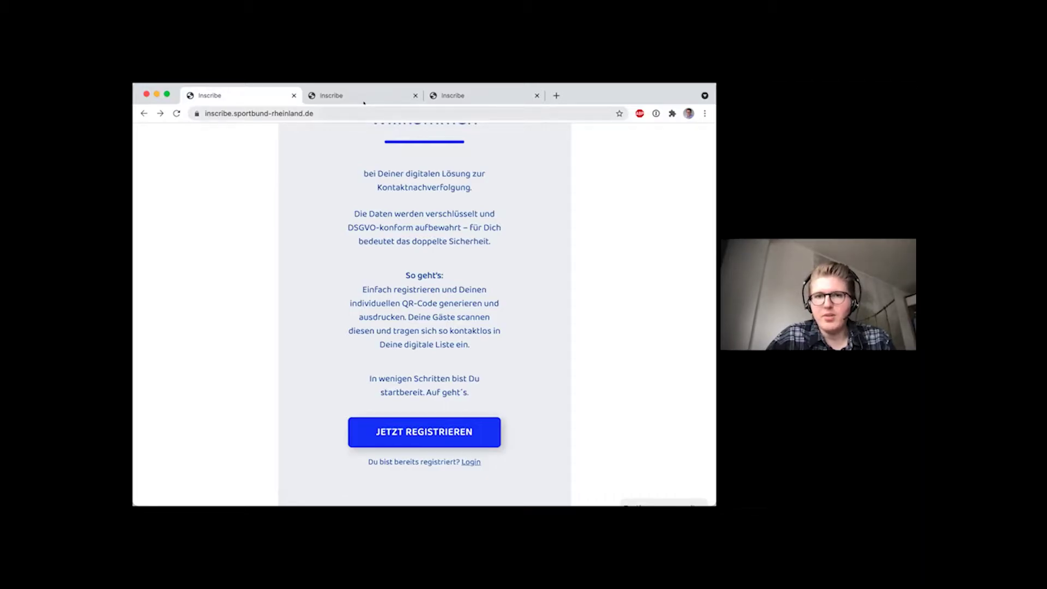
# Step: Bring up the guest check-in form for the Eingang area of Testhalle, open its cookie settings and save them
pyautogui.click(366, 97)
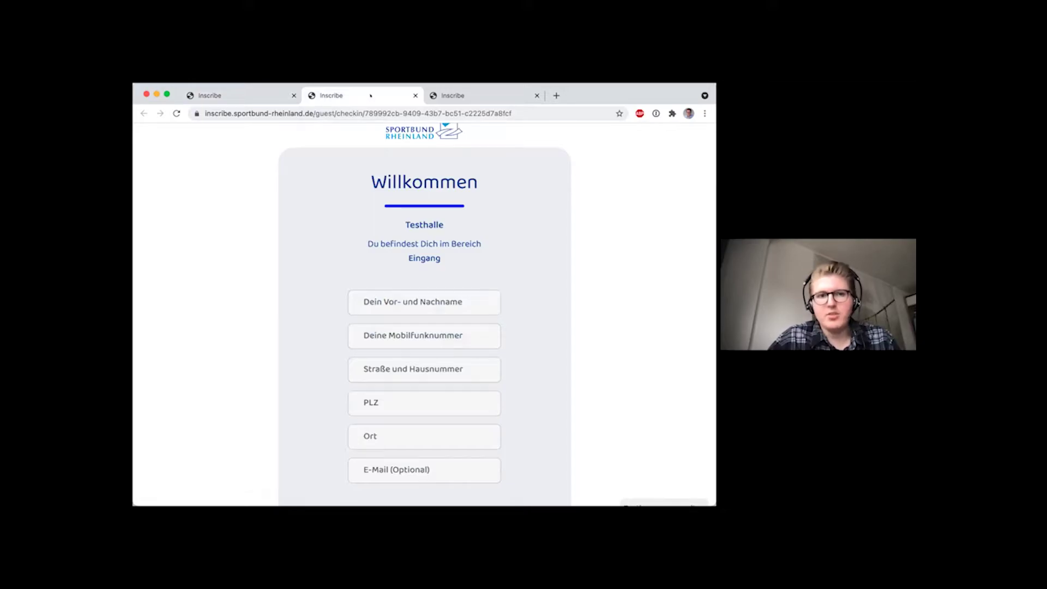
pyautogui.scroll(1, 323, 224)
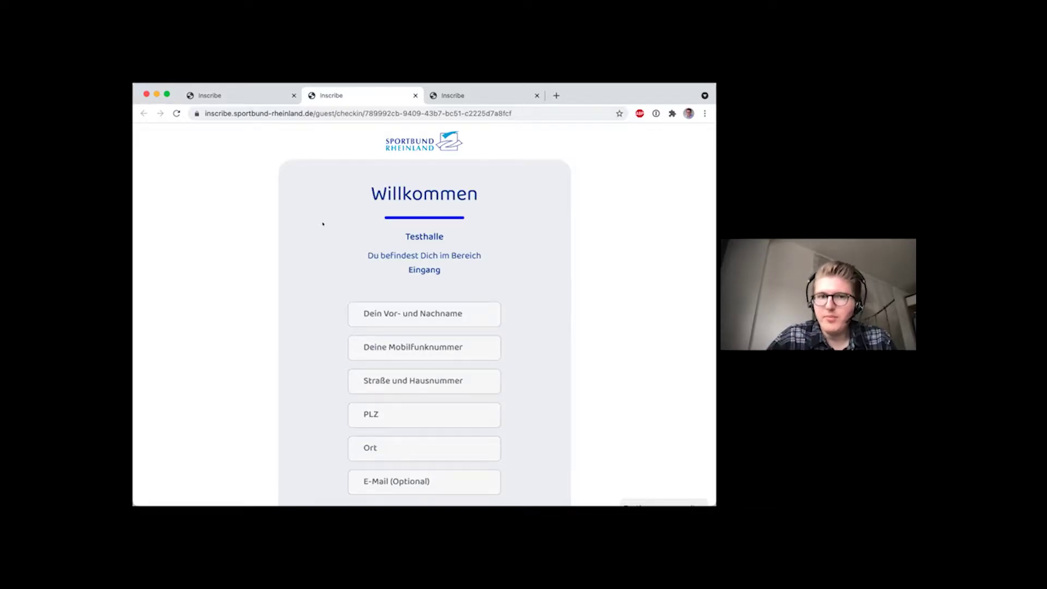
pyautogui.click(664, 502)
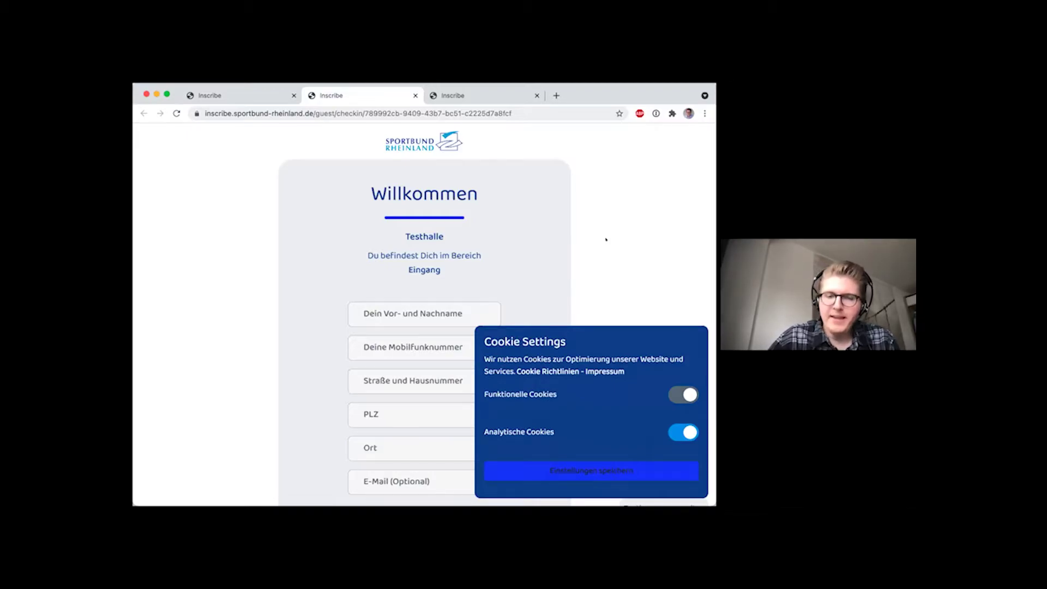
pyautogui.scroll(-3, 601, 215)
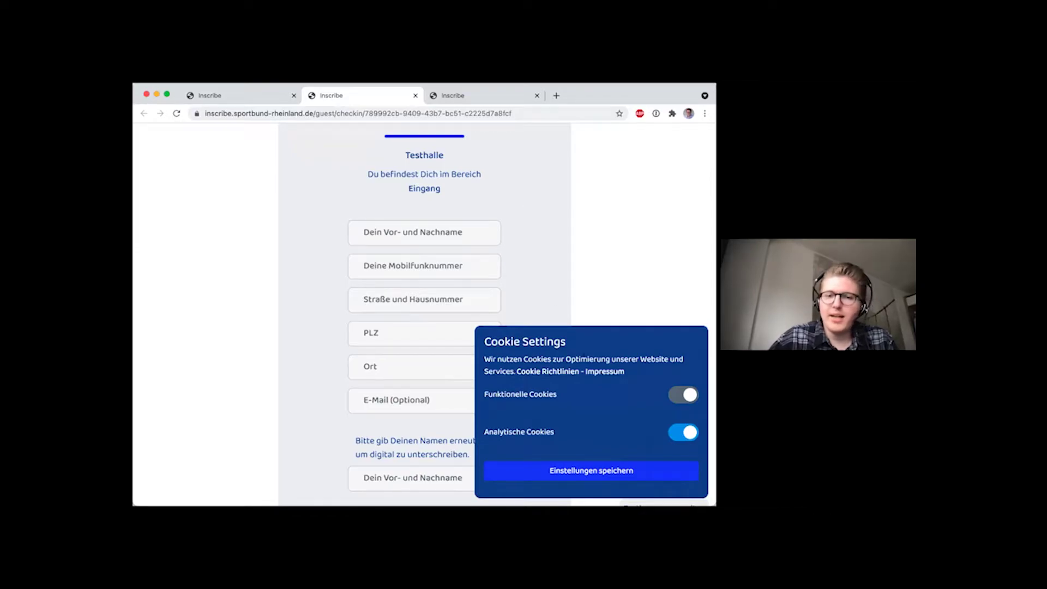
pyautogui.click(595, 471)
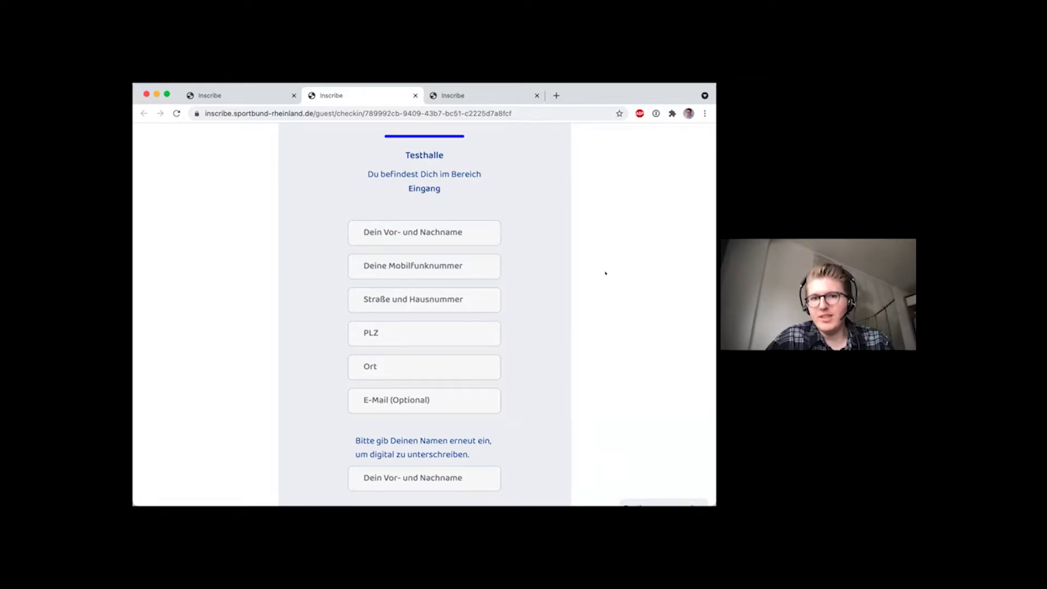